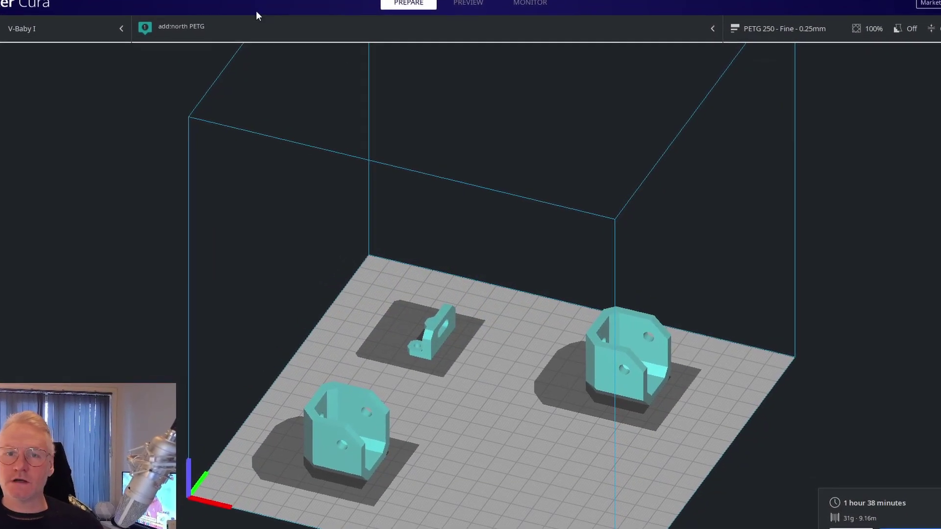
Open the V-Baby I printer dropdown showing Add printer and Manage printers
left_click(49, 24)
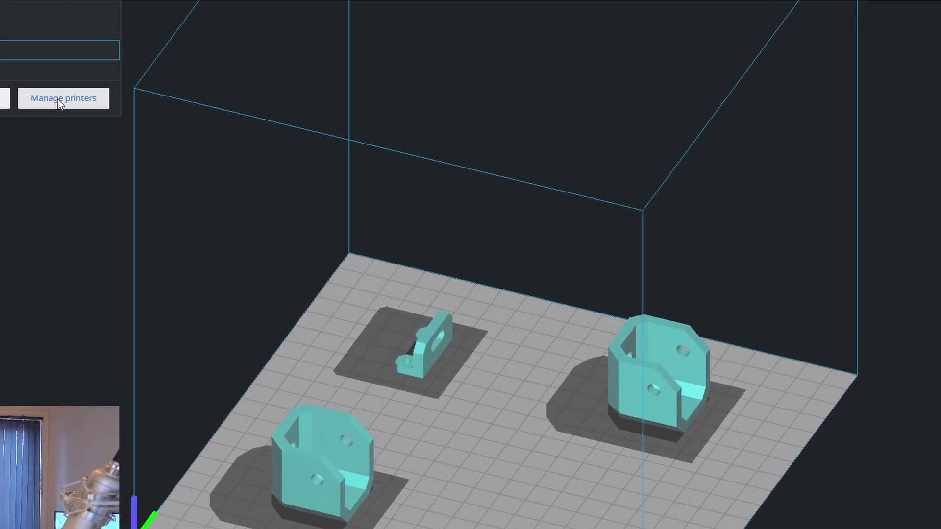
Open V-Baby I's Machine Settings and place the cursor on the Start G-code's G92 E0 line
left_click(51, 96)
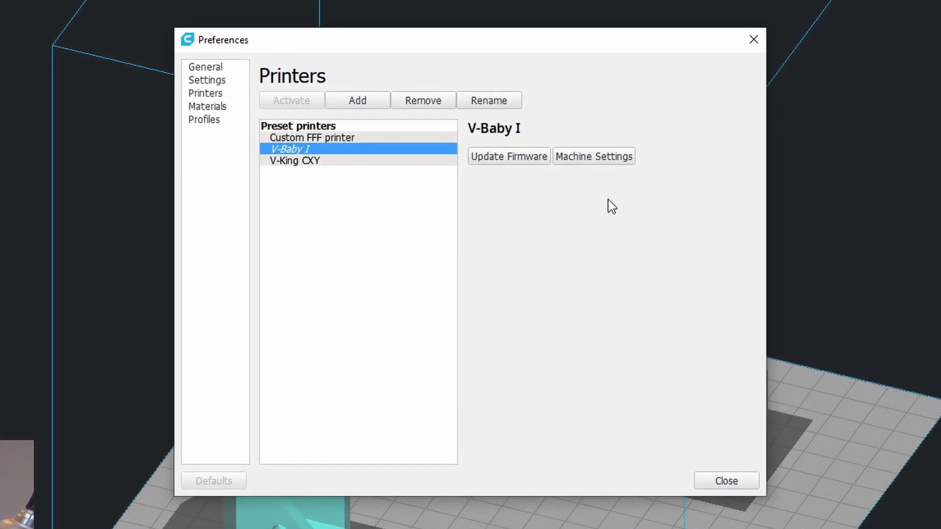
left_click(604, 154)
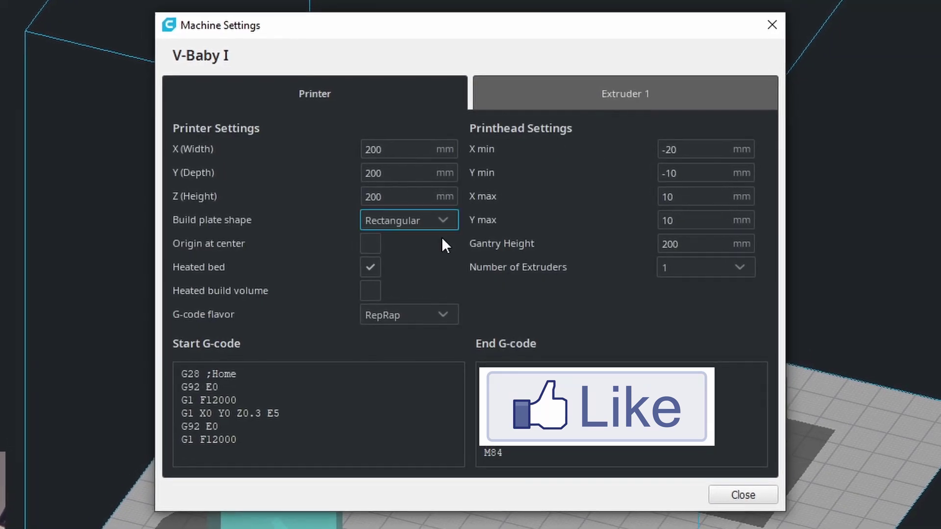
left_click(495, 458)
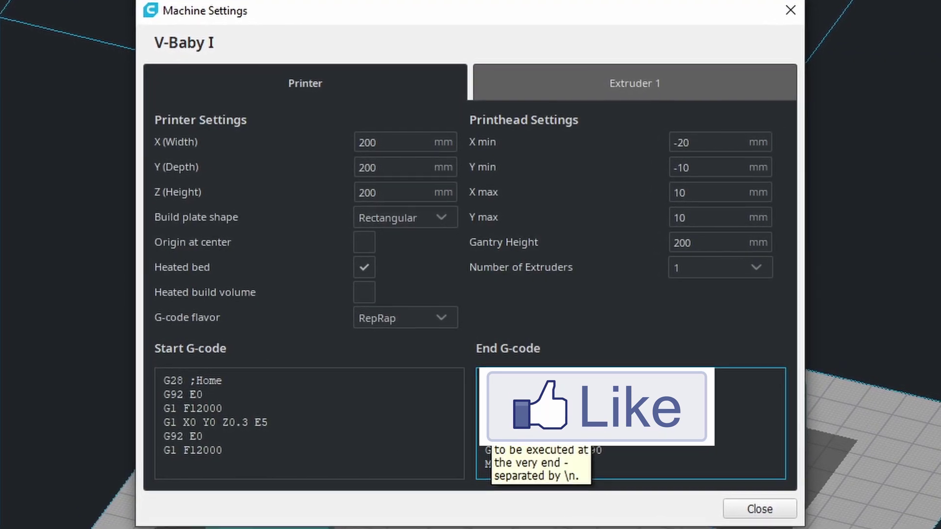
left_click(301, 434)
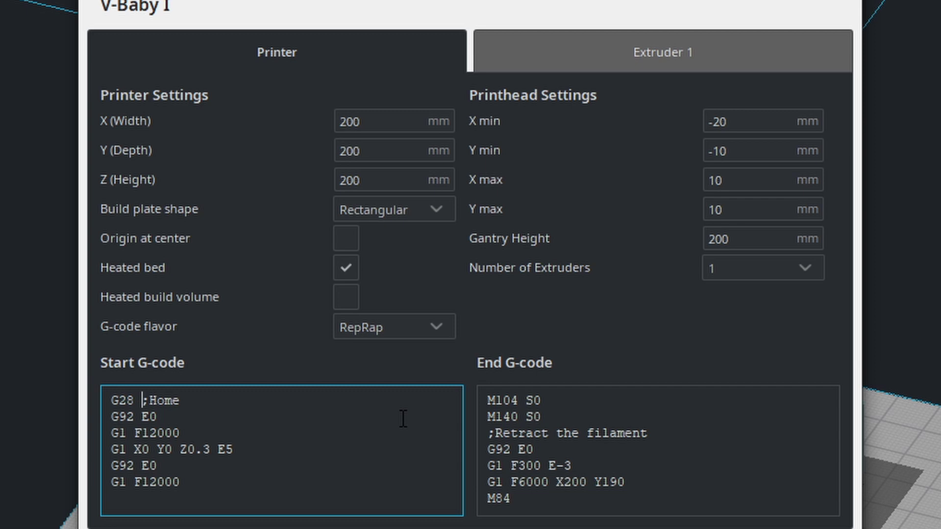
key("Down")
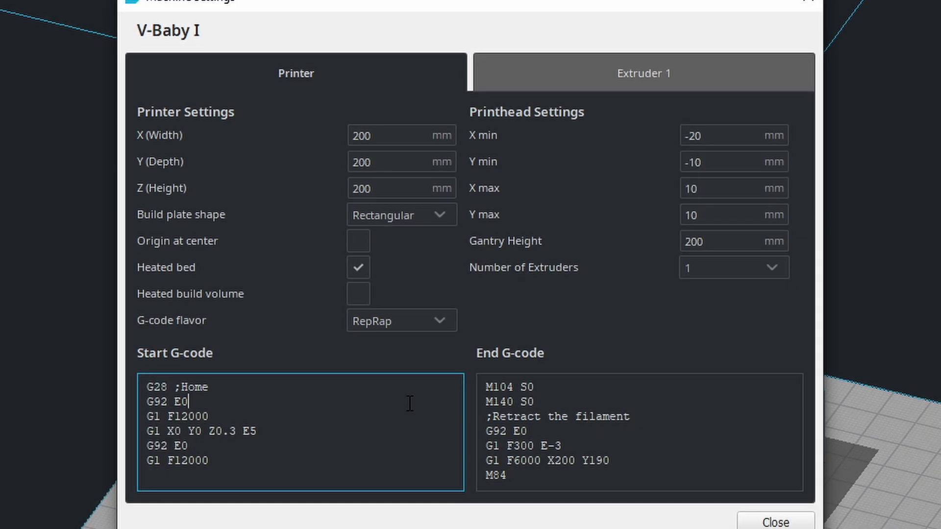
Comment the G92 E0 line as '0 out our extruder'
type("0 extruder")
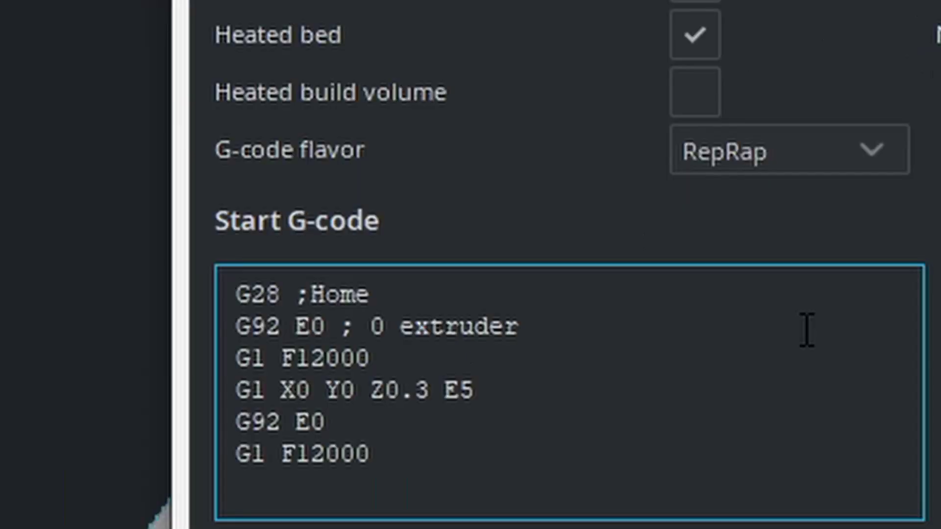
key("ctrl+Left")
type("our")
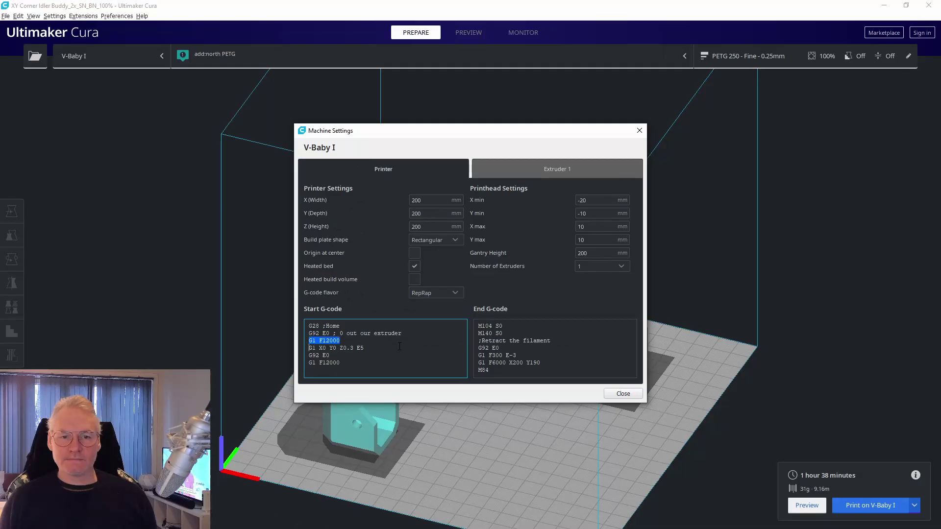
Comment the G1 F12000 line as '; Sett travel speed to 200mms'
left_click(399, 346)
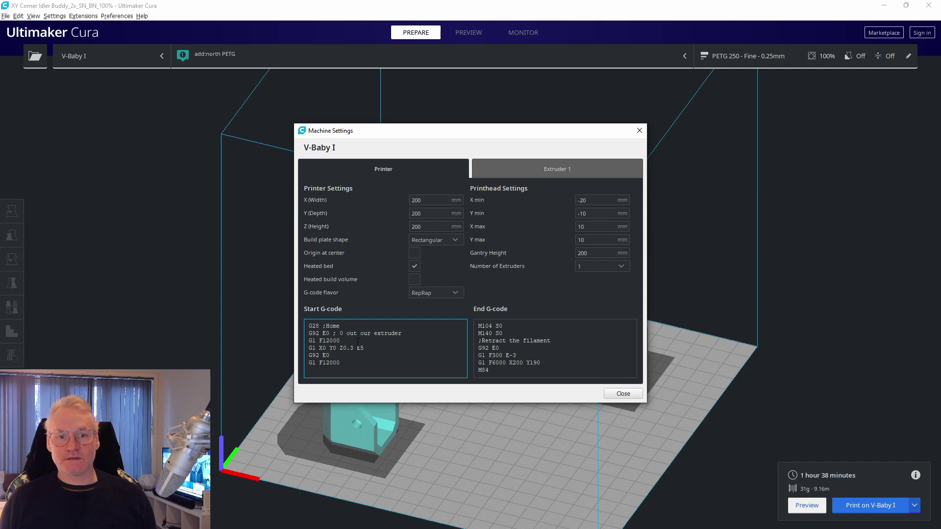
type("; Sett travel sp")
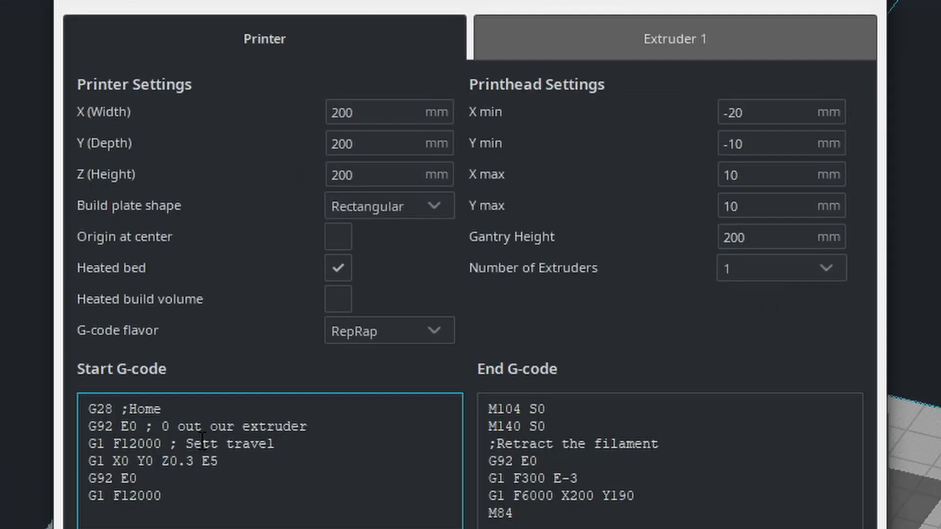
type("eed to 2")
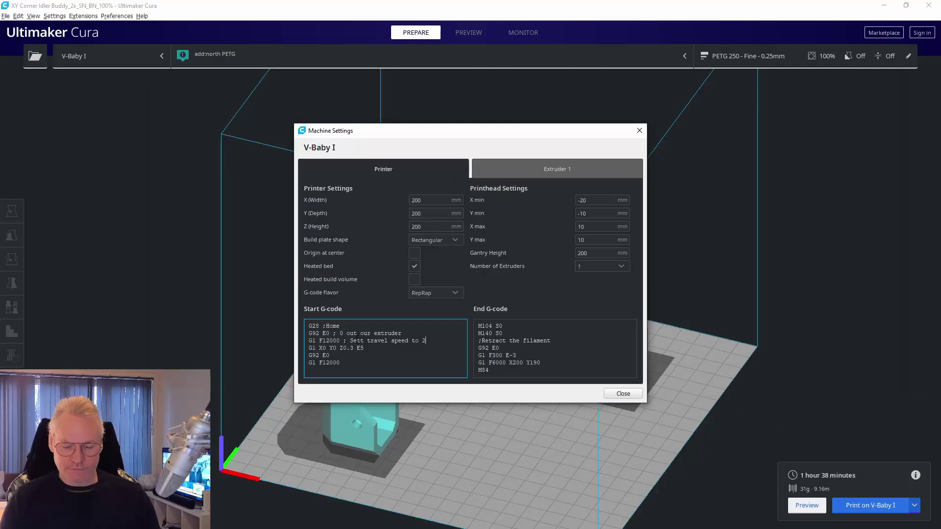
type("00mms")
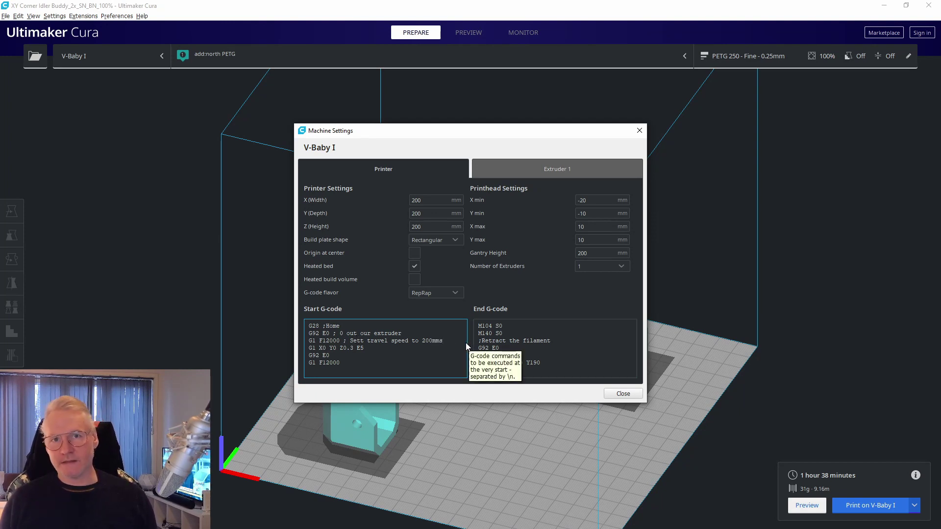
key("XF86Calculator")
Calculate 12000/60 and 100*60 in Calculator, then close it to return to Cura
type("12")
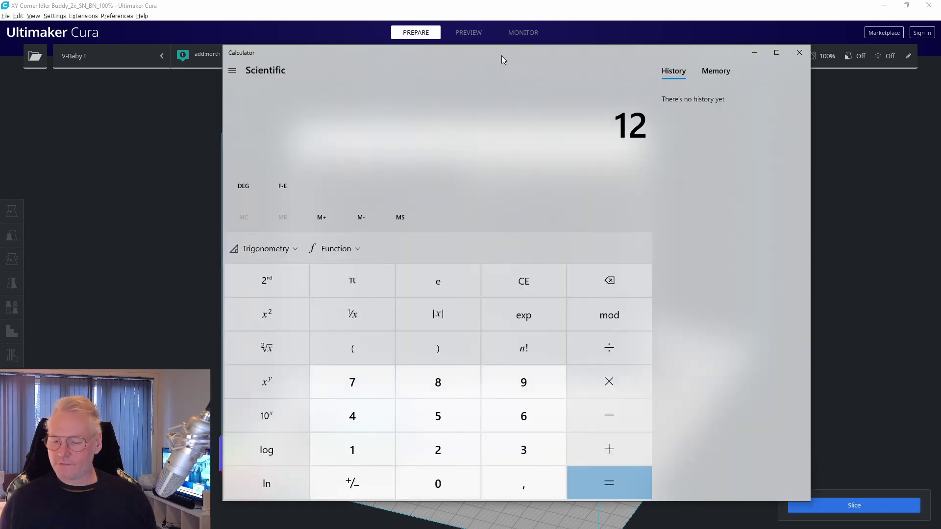
type("000/60")
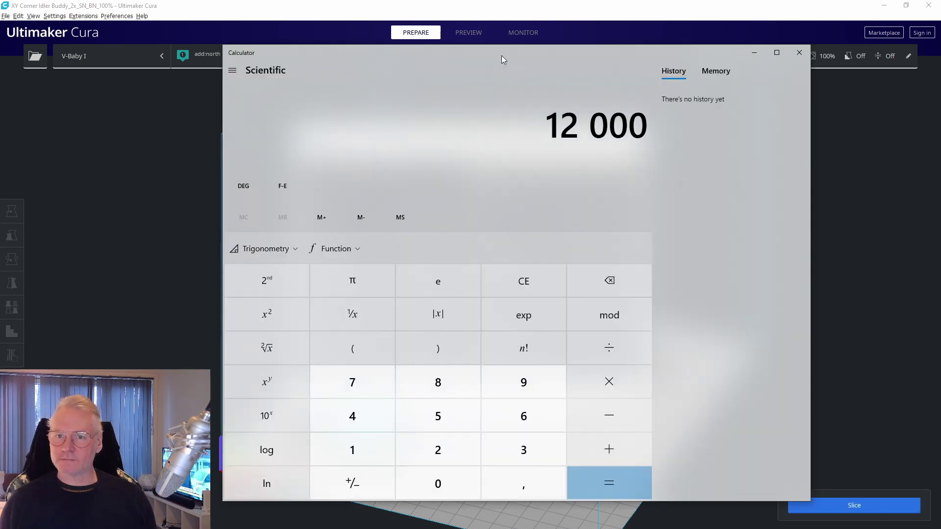
key("Return")
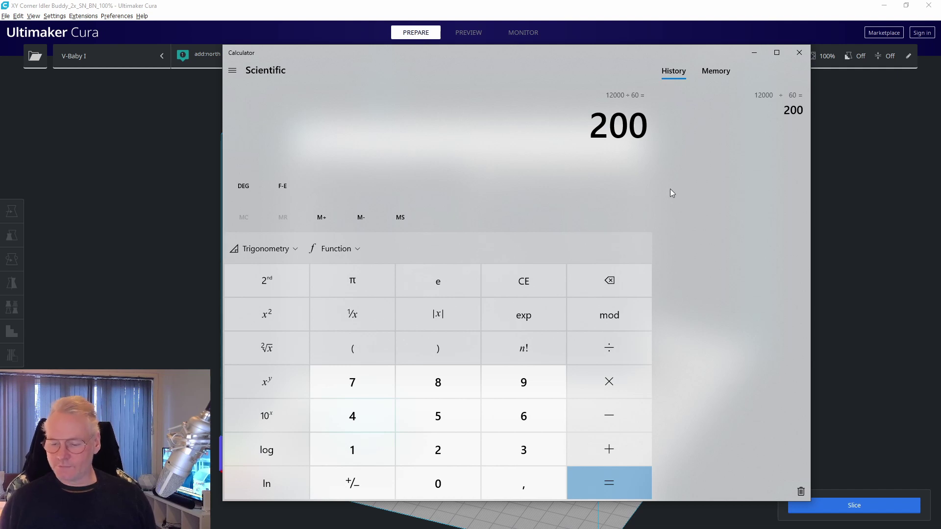
type("100")
type("*60")
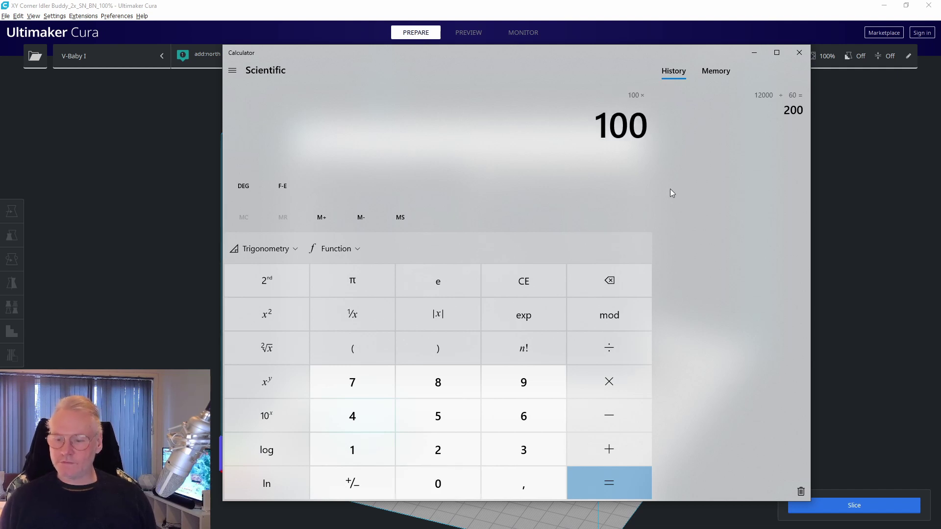
key("Return")
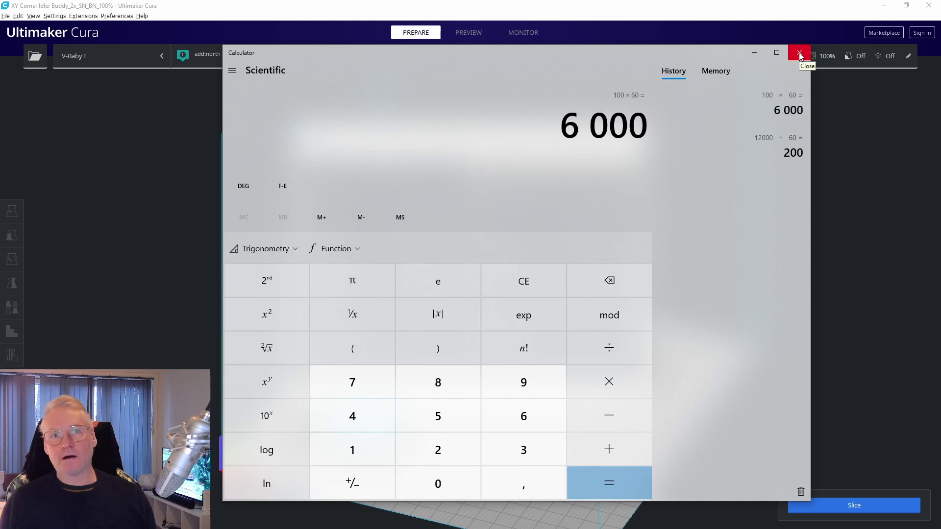
left_click(799, 52)
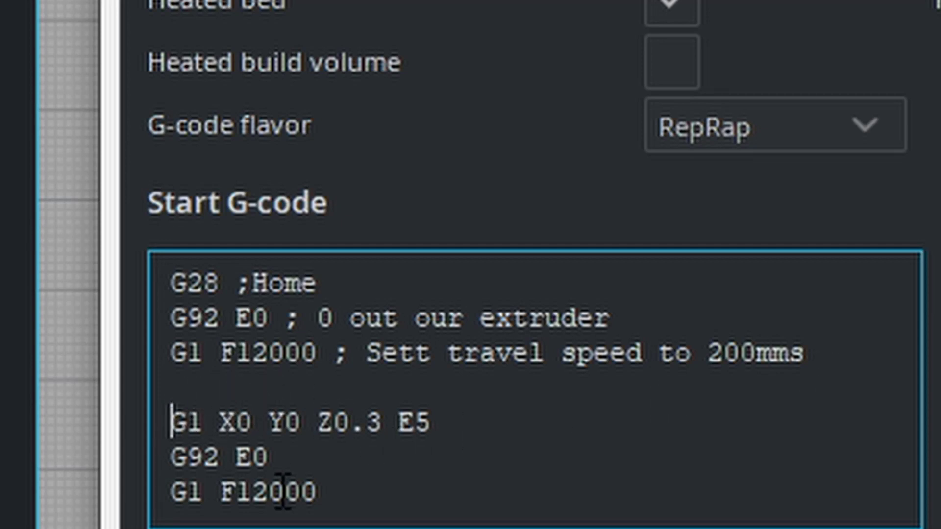
Place the cursor at the end of the G1 X0 Y0 Z0.3 E5 line
left_click(256, 423)
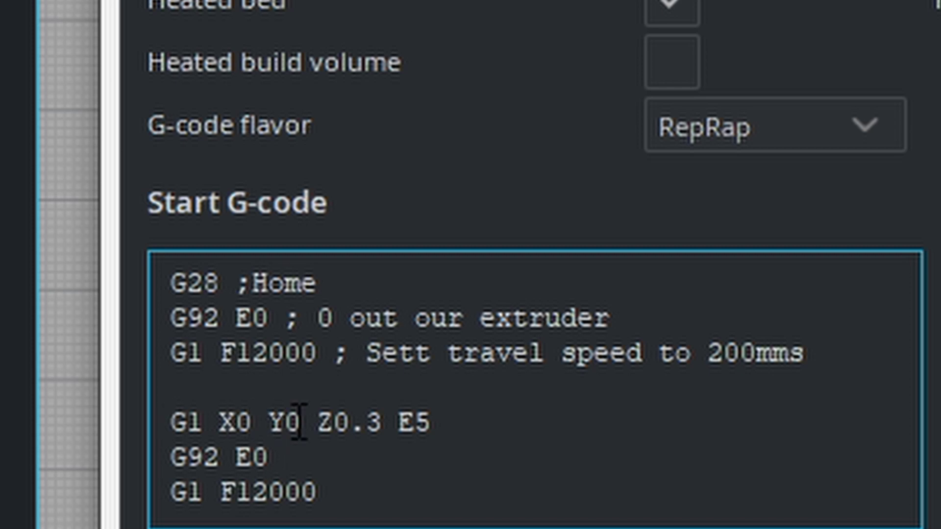
left_click(301, 421)
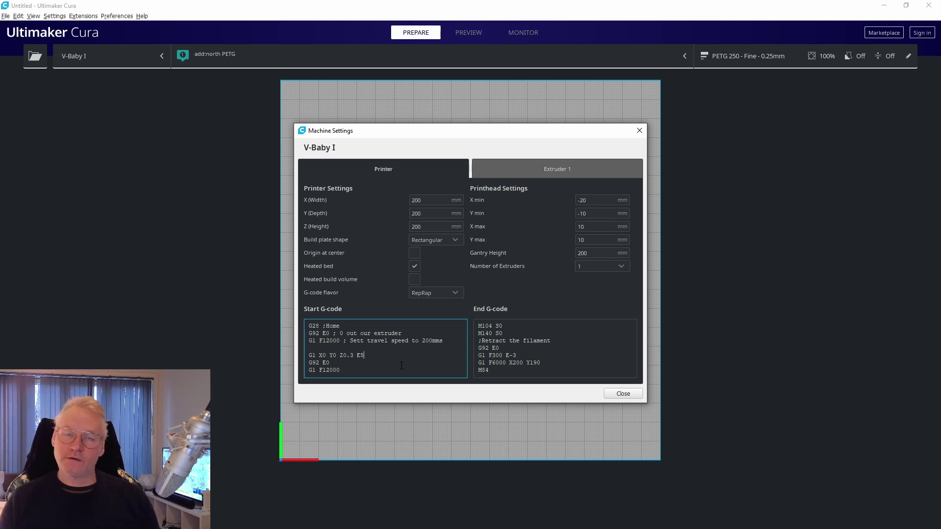
Comment the G1 X0 Y0 Z0.3 E5 move as '; Move printhead to start position'
type("; Move printhead to start ")
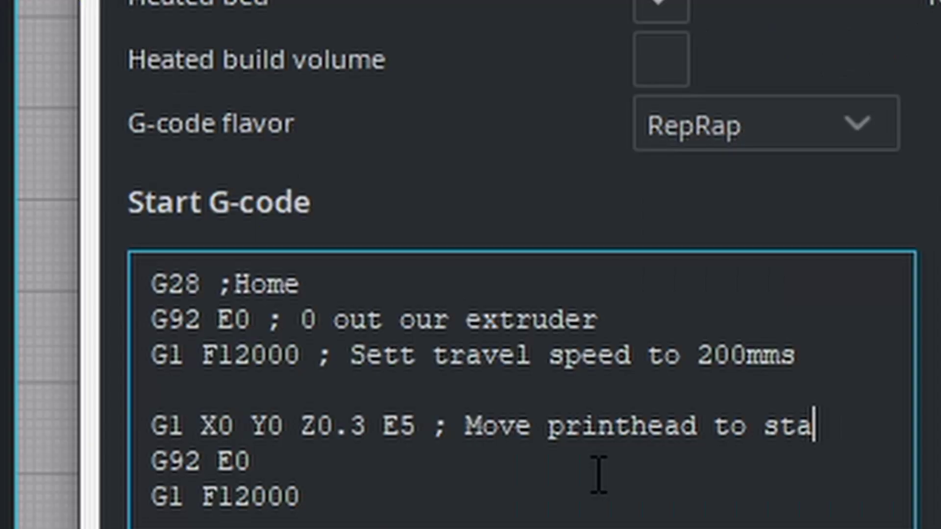
type("position")
key("Down")
type(";")
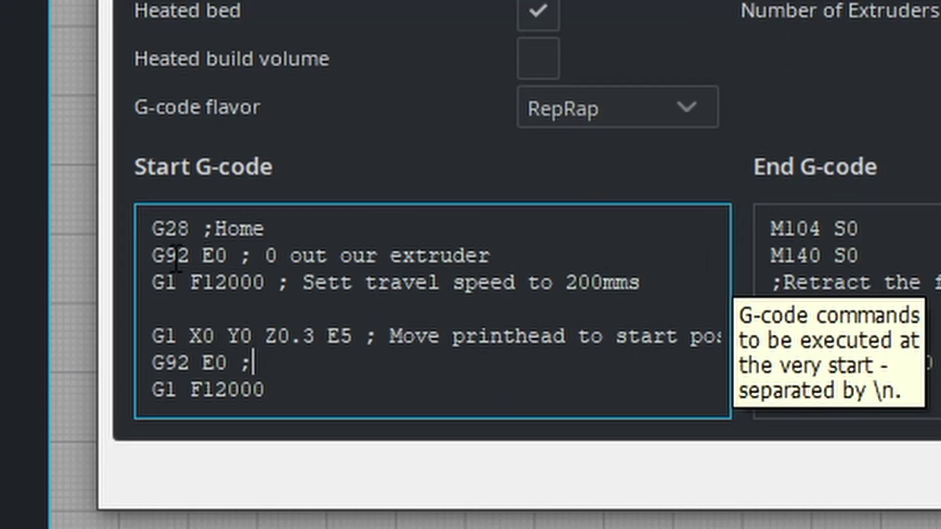
Copy the '0 out our extruder' comment onto the second G92 E0 line and add empty lines below
double_click(171, 255)
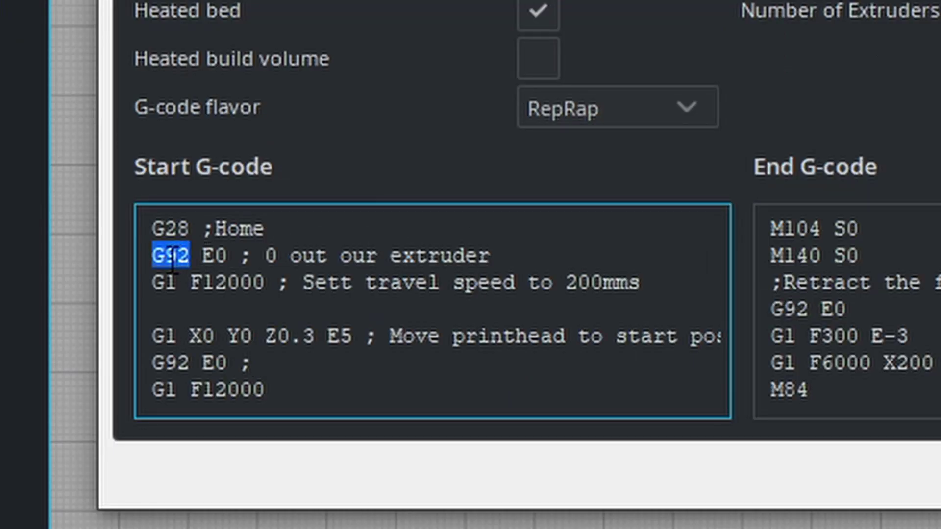
key("Home")
key("shift+Down")
key("ctrl+c")
double_click(210, 300)
key("shift+End")
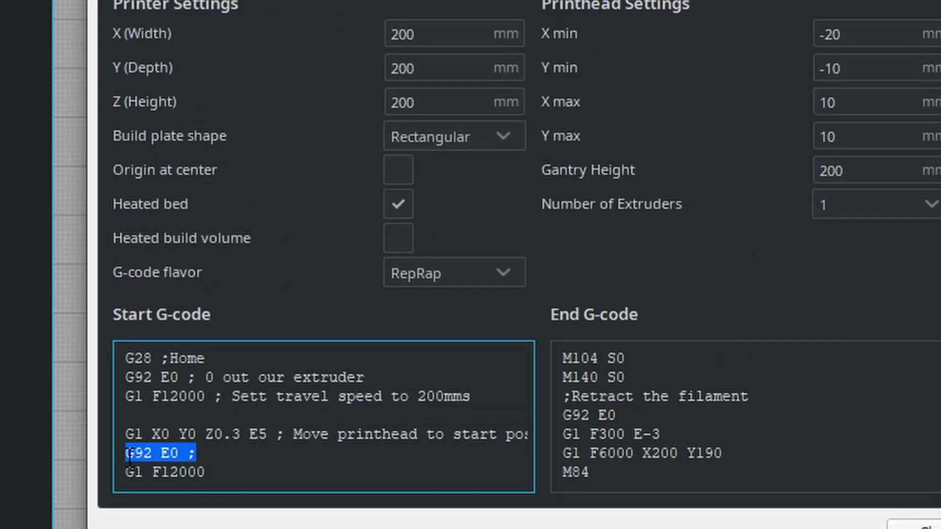
key("ctrl+v")
key("Return")
key("Return")
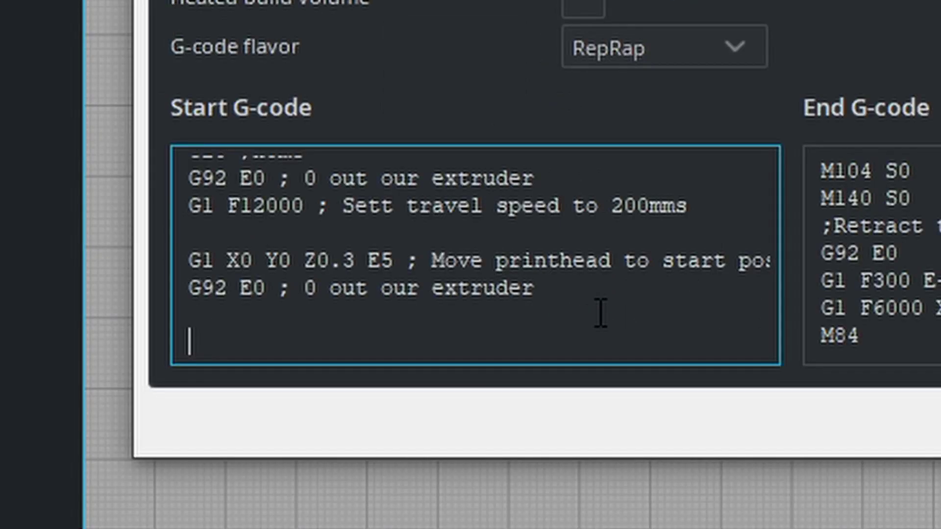
Type the purge line G1 X100 Y0 E20 F and calculate the 25×60 = 1500 feed rate
type("G")
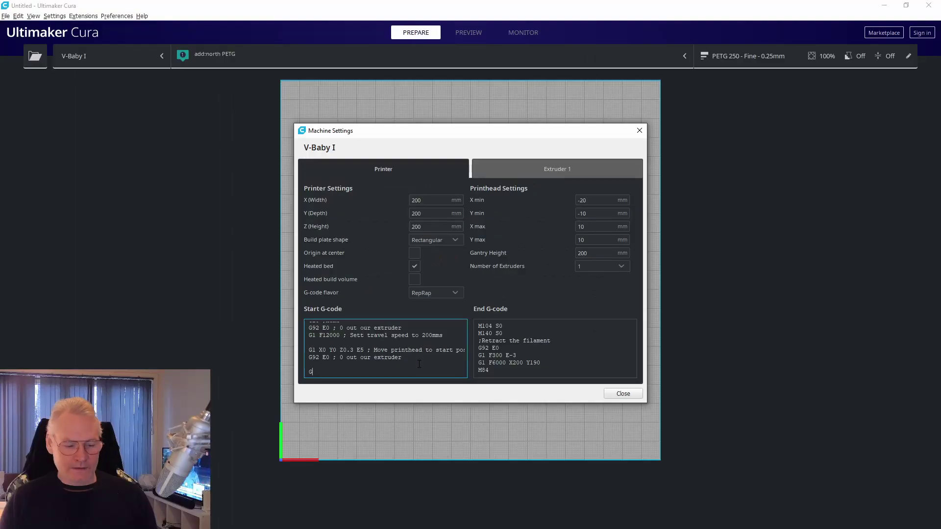
type("1")
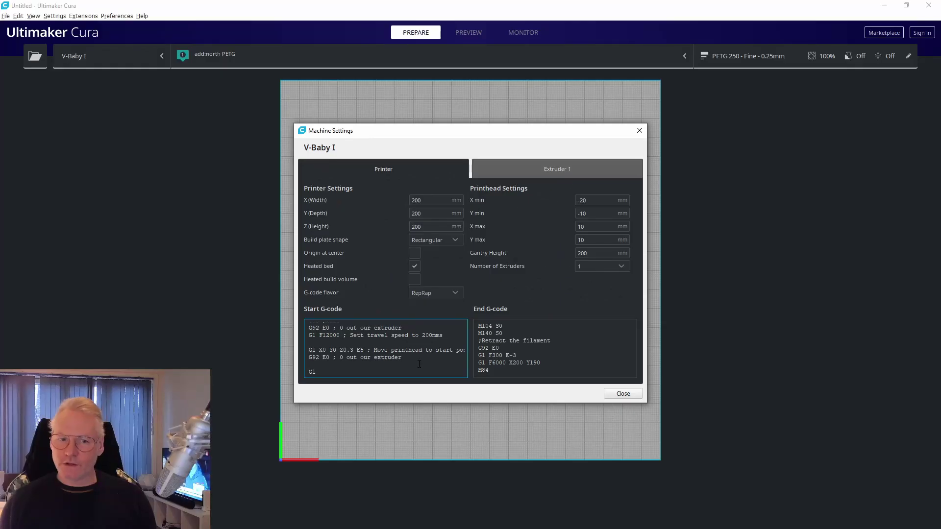
type("X100 Y0")
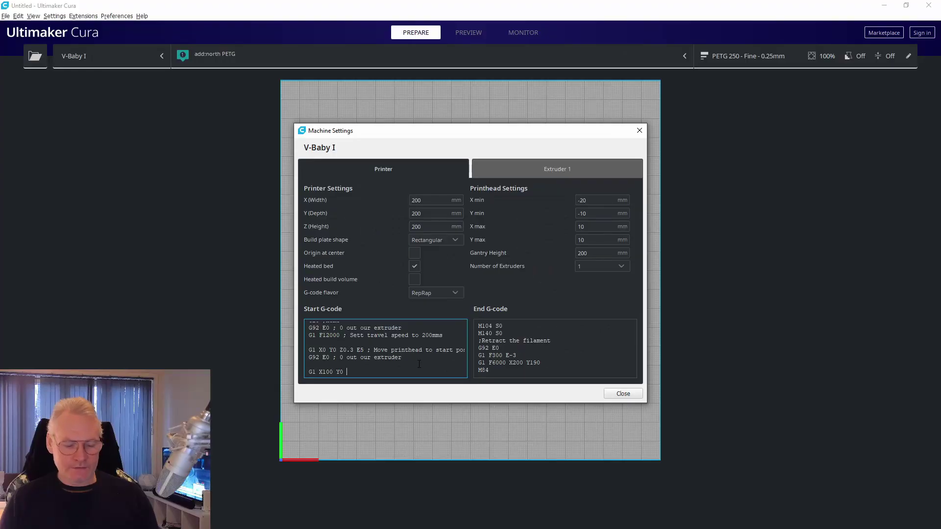
type(" E20")
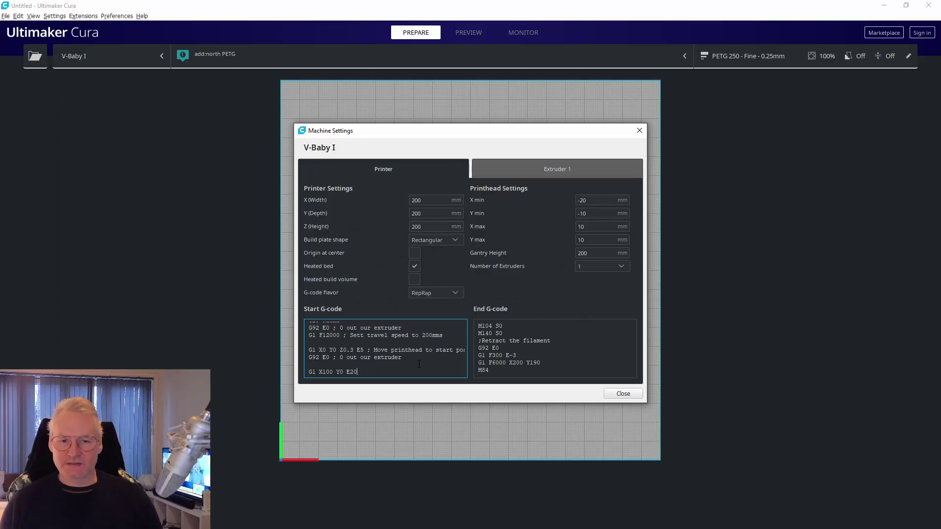
type("F")
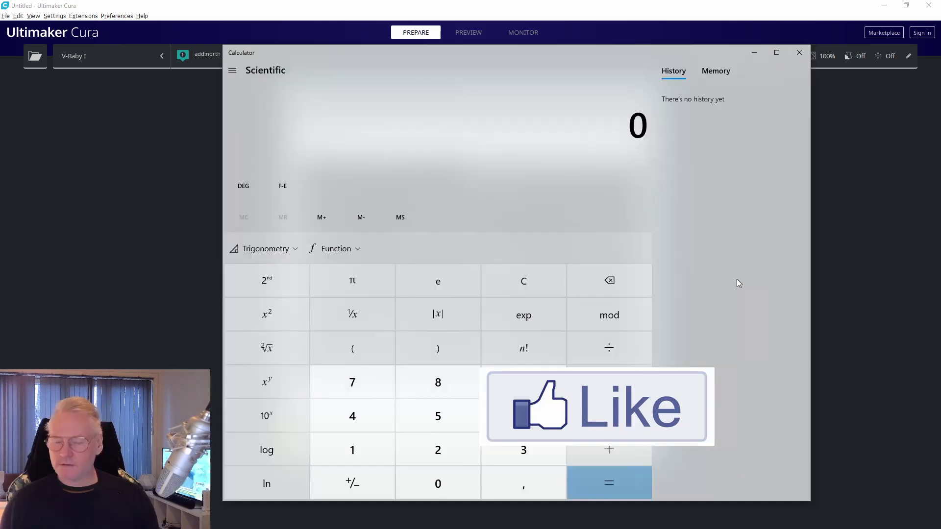
type("5")
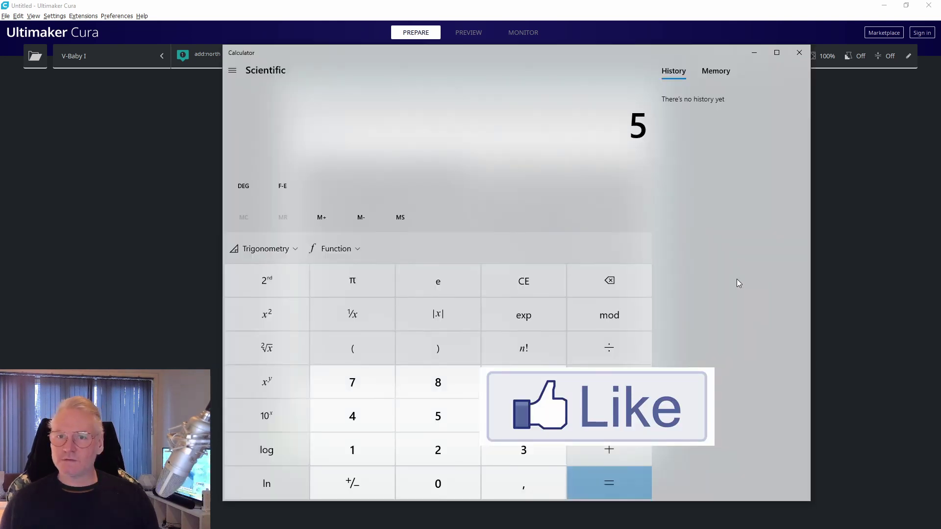
key("Escape")
type("25*60")
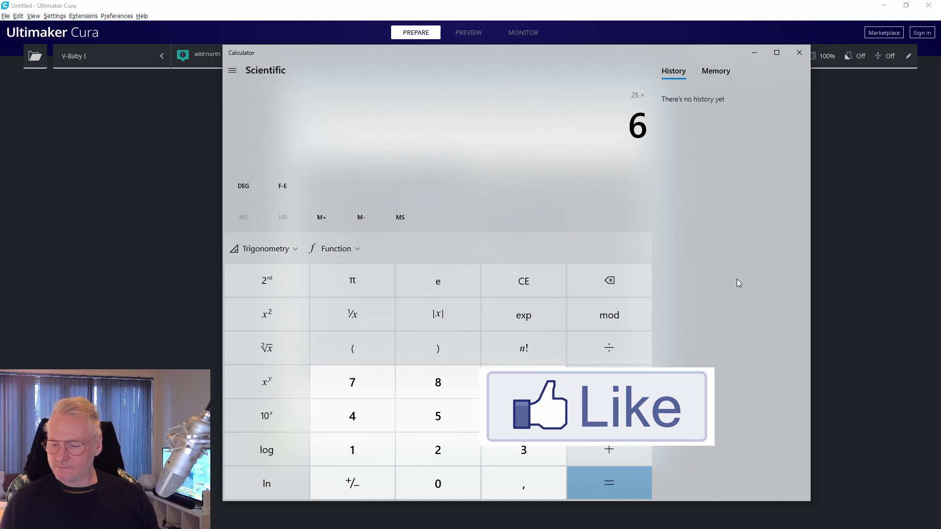
key("Return")
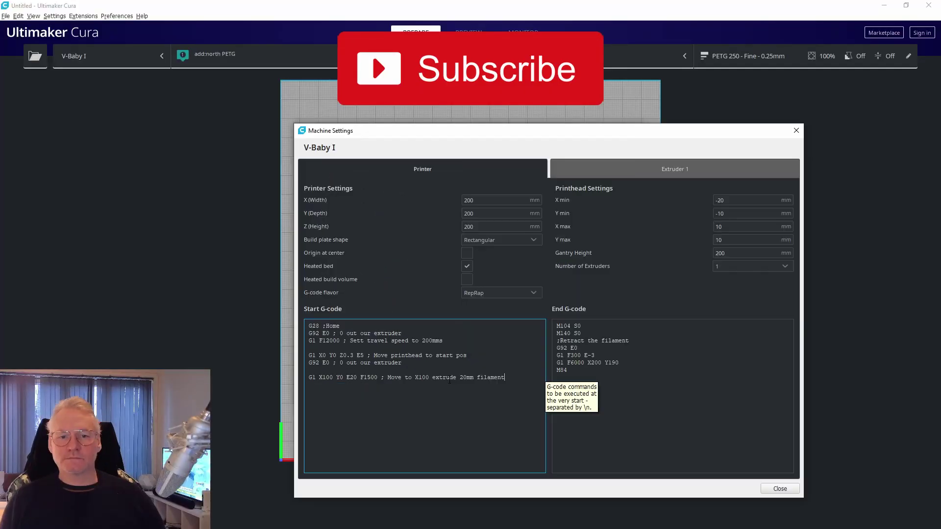
Add 'Y0 and' to the purge comment, then add a G1 X150 Y0 Z0.2 F6000 line commented 'Wipe nozzle'
left_click(433, 378)
type("Y0 ")
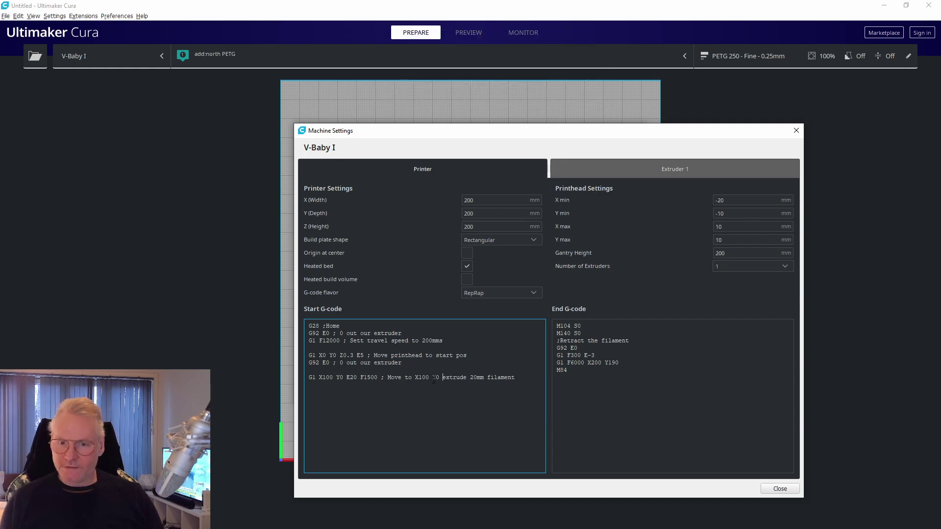
type("and")
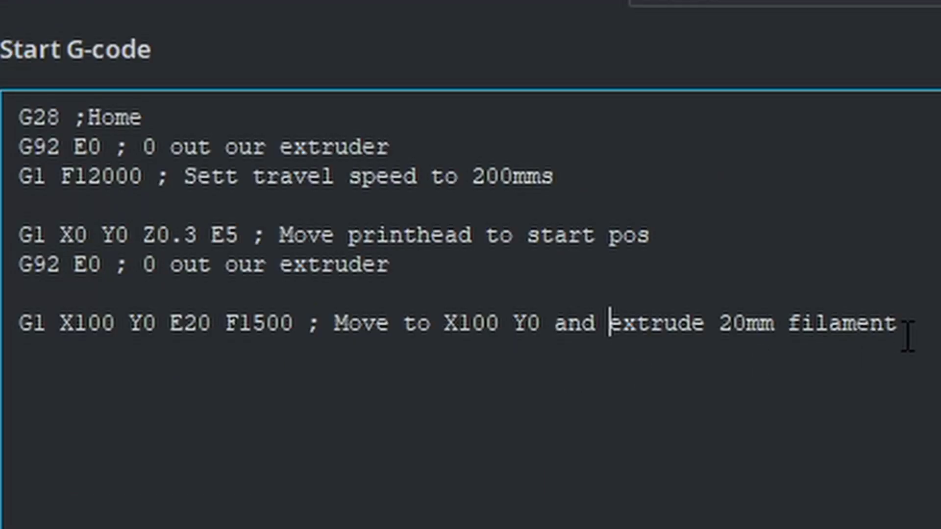
left_click(907, 336)
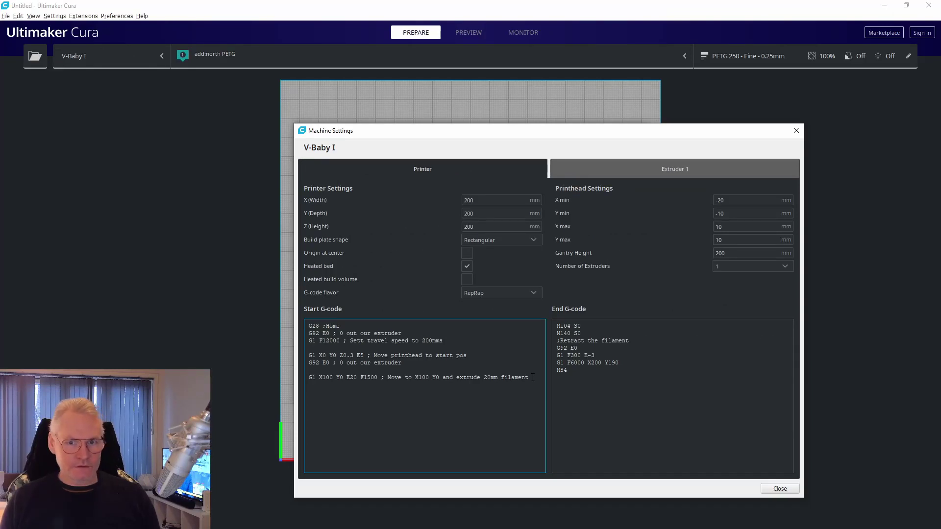
key("Return")
type("G1 X")
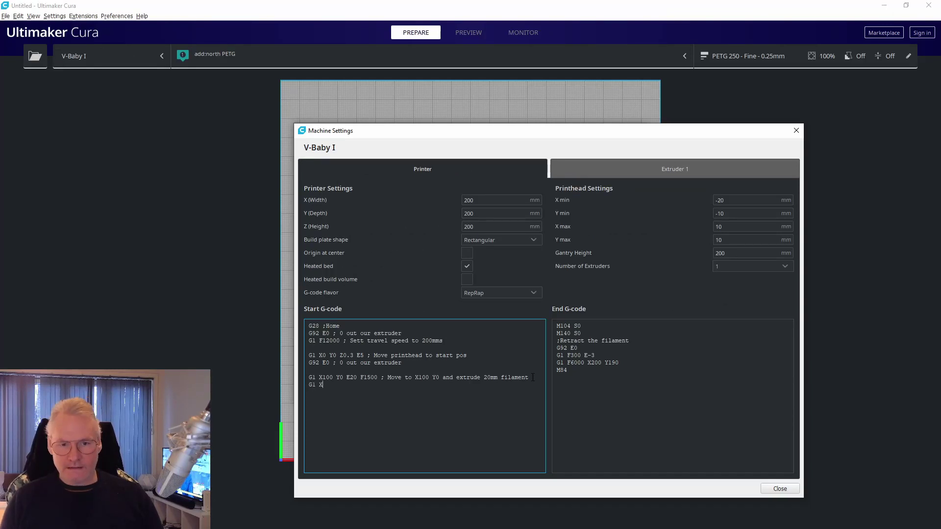
type("150 Y0")
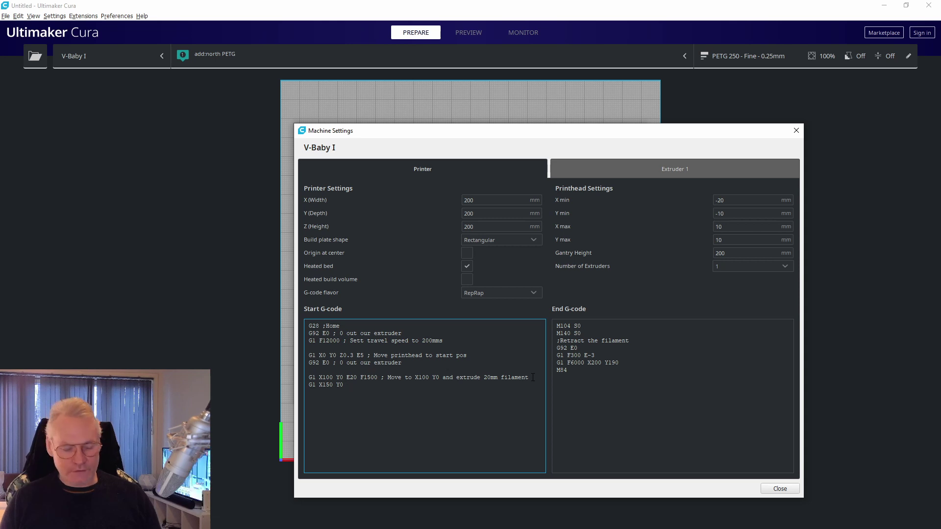
type("Z0.2")
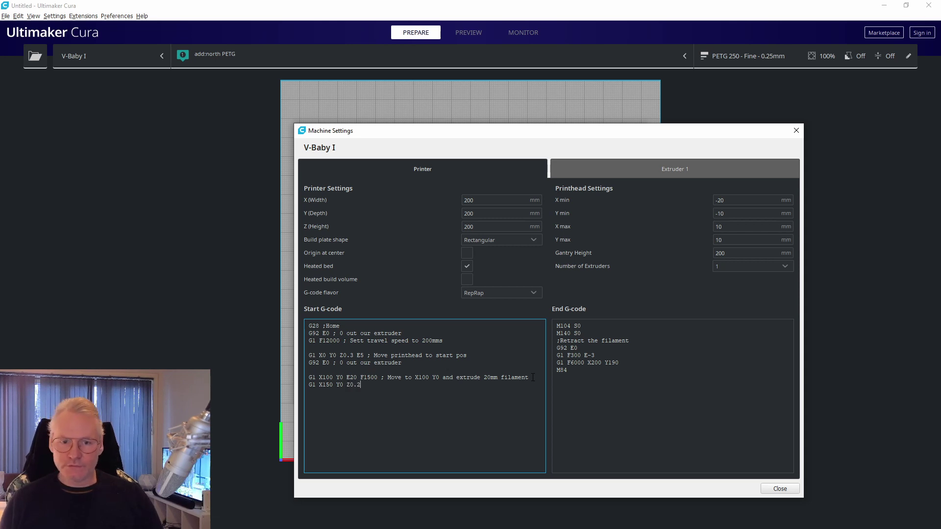
type("F")
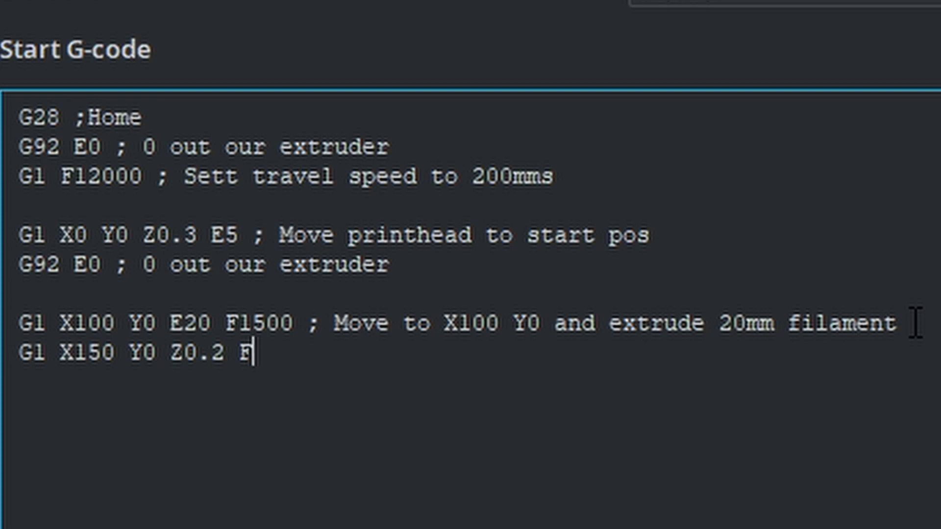
type("6000")
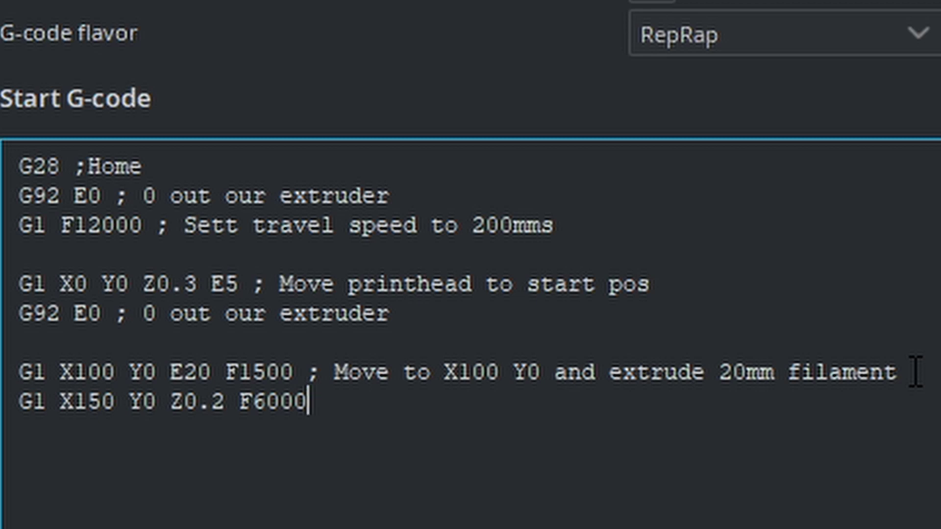
type("; Wipe nozzle")
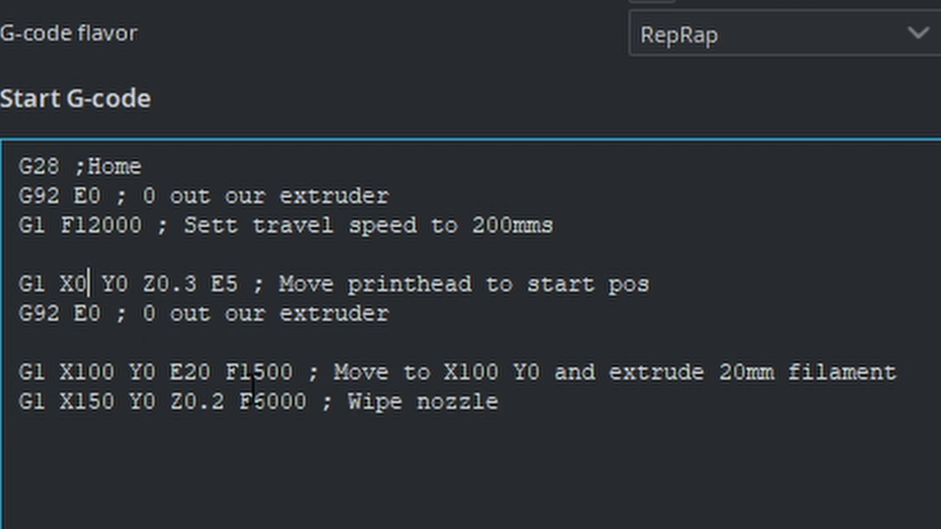
Change the X values to X150 on the start line, X50 on the purge line, and X0 on the wipe line
key("BackSpace")
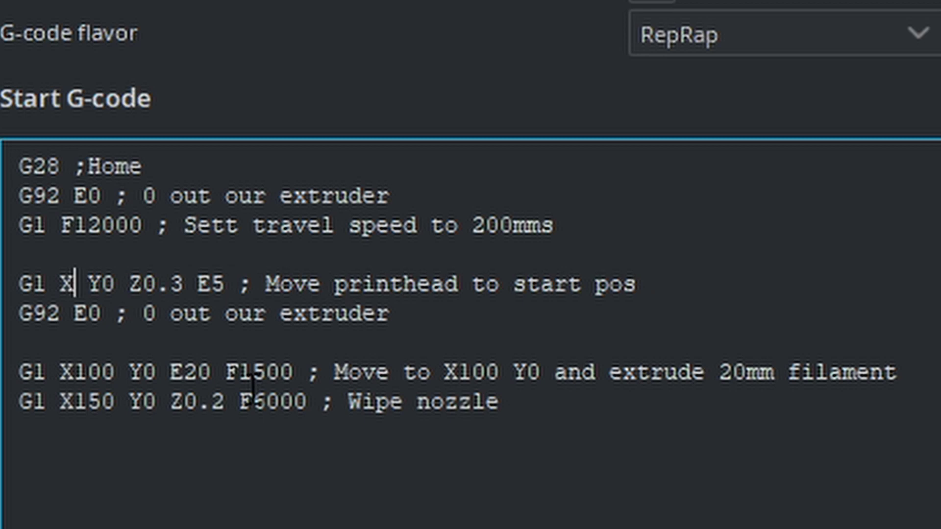
type("150")
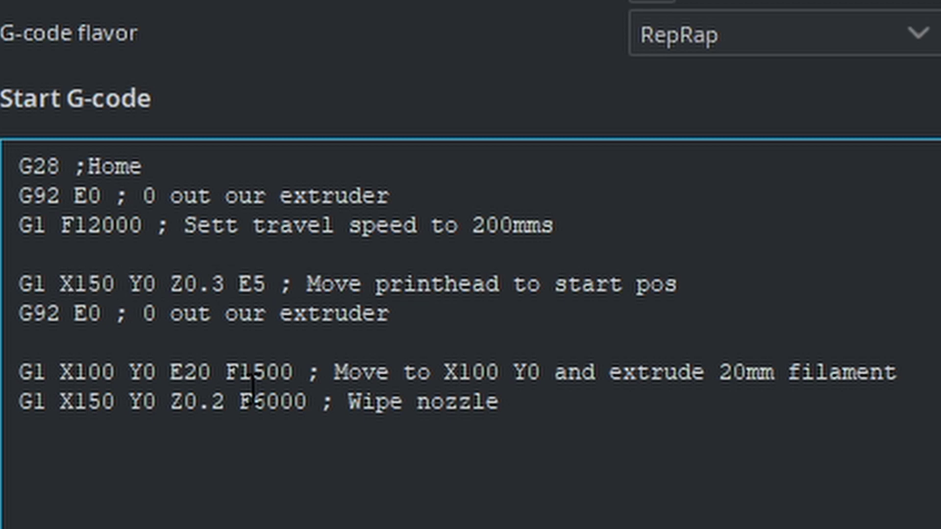
key("Down")
key("Down")
key("Down")
key("BackSpace")
key("BackSpace")
key("BackSpace")
type("5")
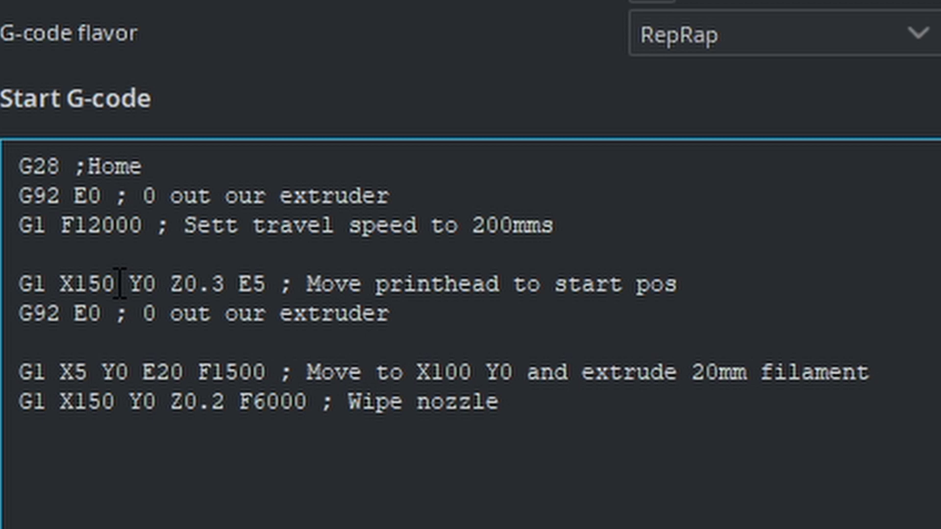
type("0")
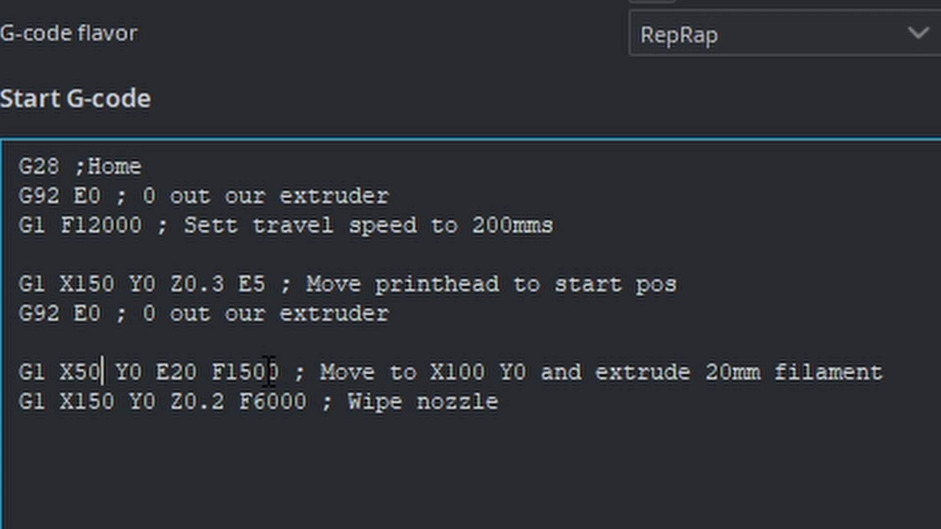
left_click(115, 402)
key("BackSpace")
key("BackSpace")
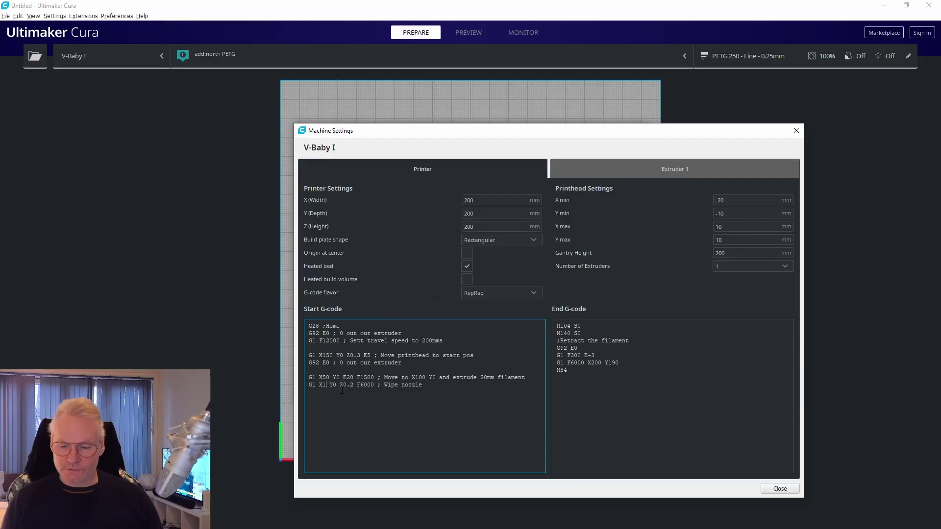
key("BackSpace")
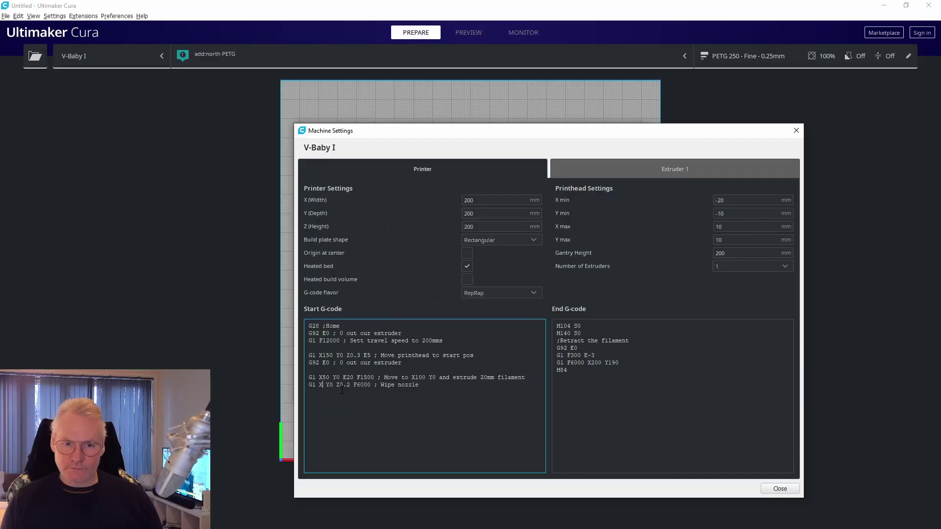
type("0")
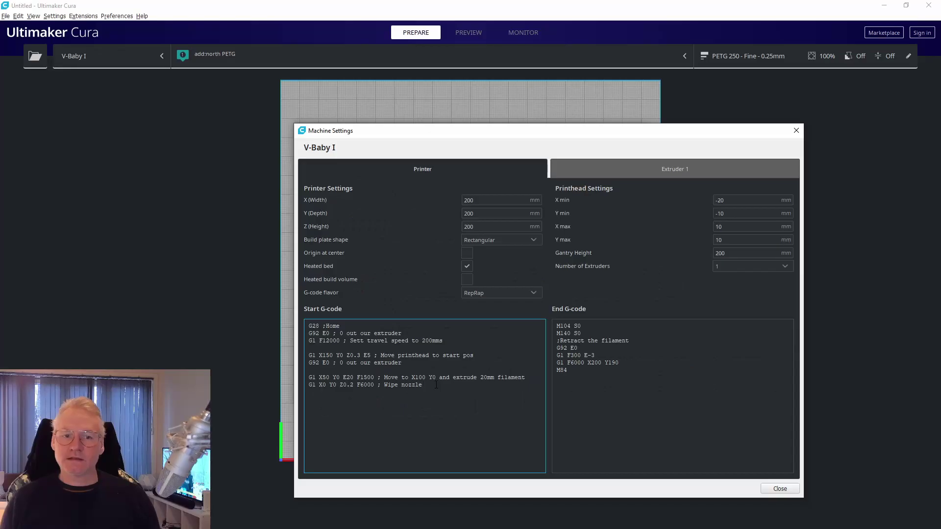
Paste a copy of the 'G92 E0 ; 0 out our extruder' line below the wipe move
left_click(436, 385)
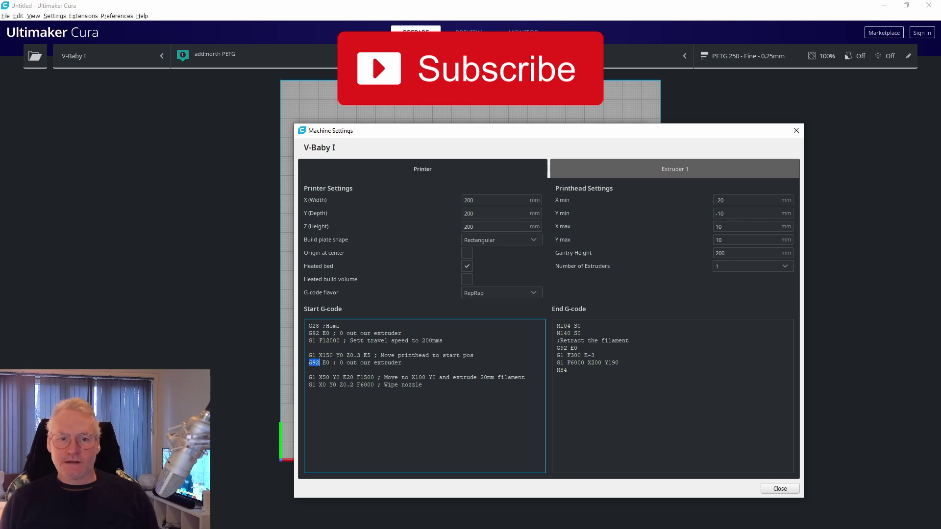
triple_click(312, 364)
key("ctrl+c")
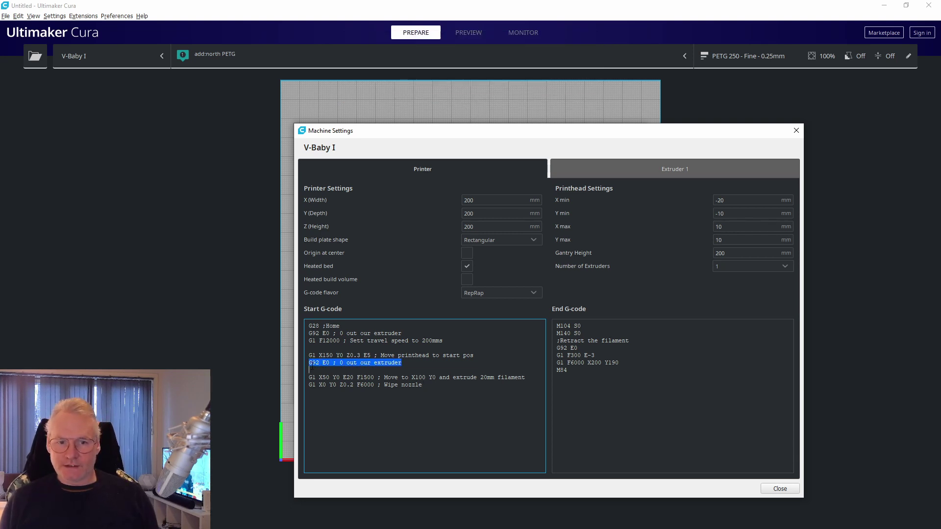
left_click(332, 415)
key("ctrl+v")
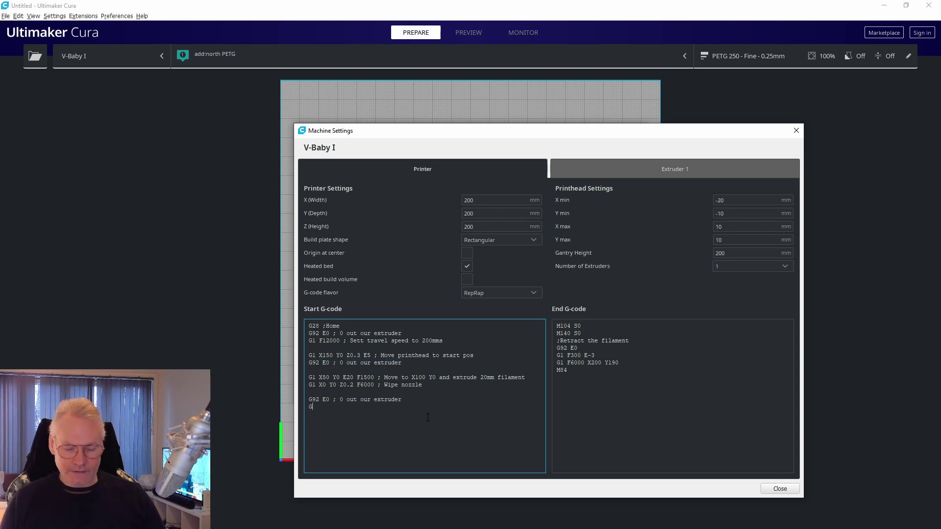